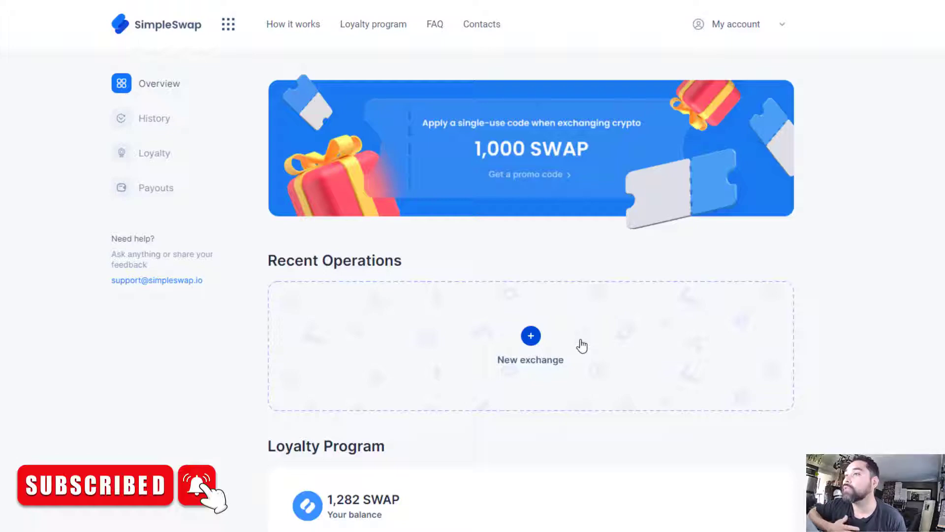
Glance over the account overview and open the list of past exchanges
scroll(605, 274, down, 2)
scroll(605, 275, up, 2)
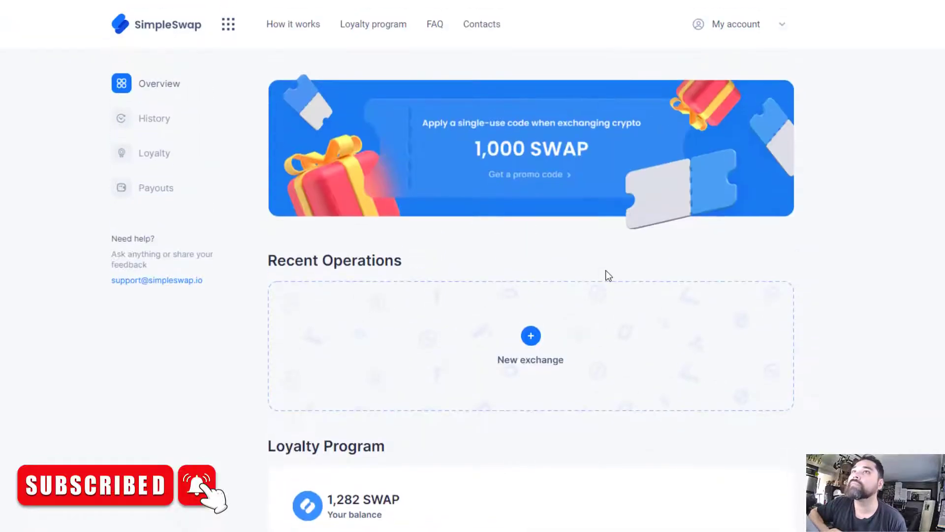
click(143, 127)
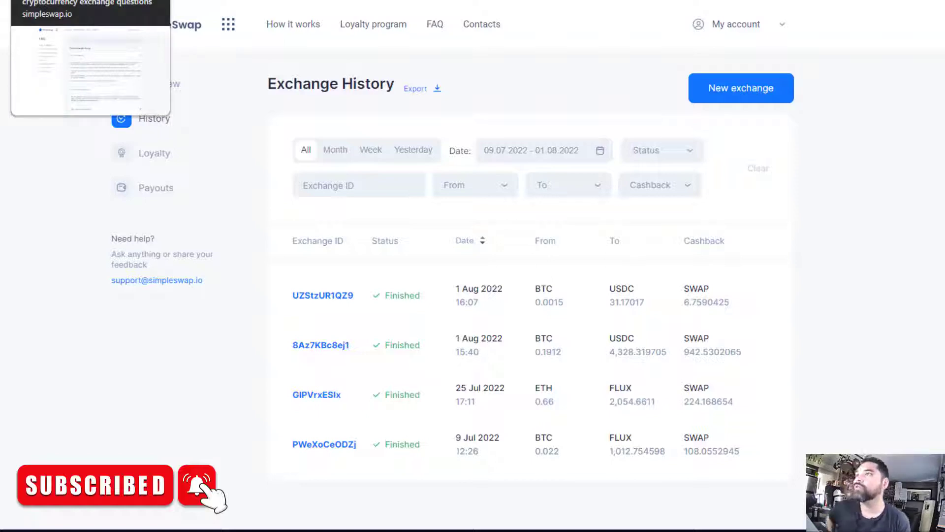
Open the Flux website in a new browser tab
key(ctrl+t)
text(flux)
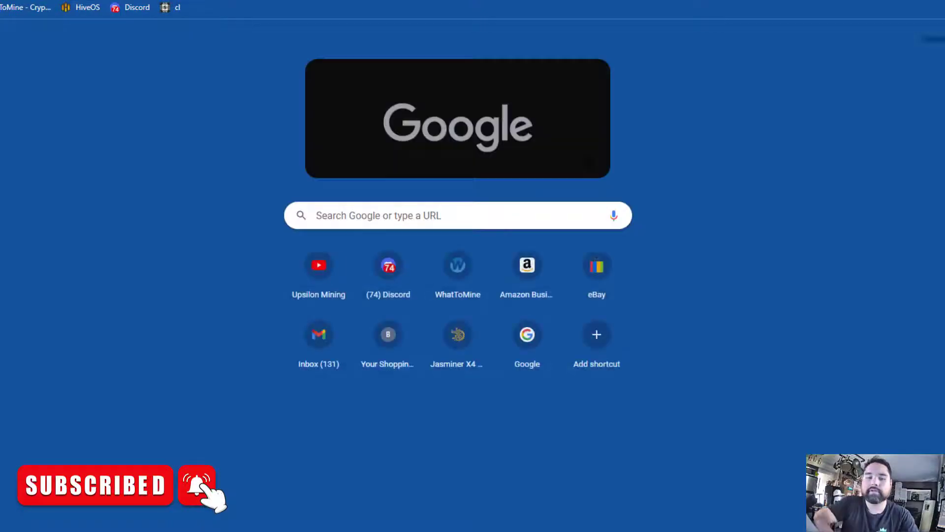
key(ctrl+l)
text(tire)
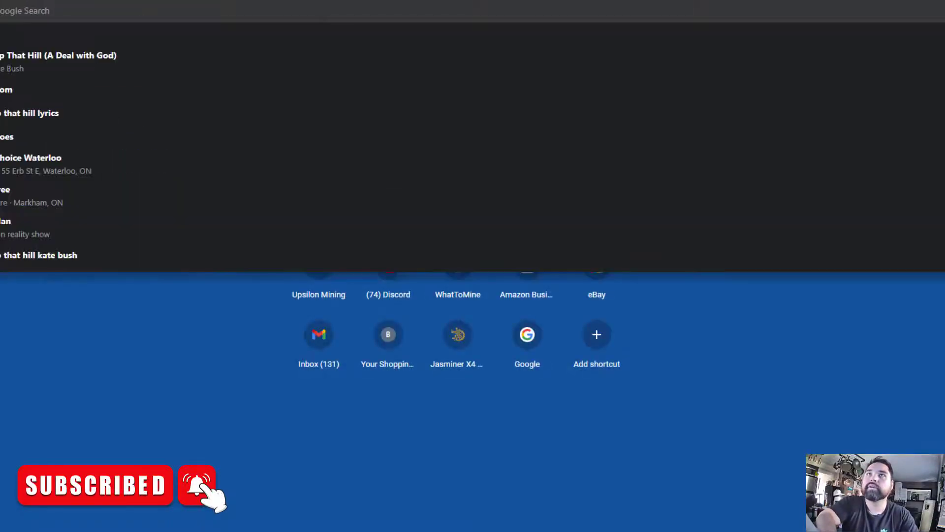
key(BackSpace)
key(BackSpace)
key(BackSpace)
key(BackSpace)
text(run)
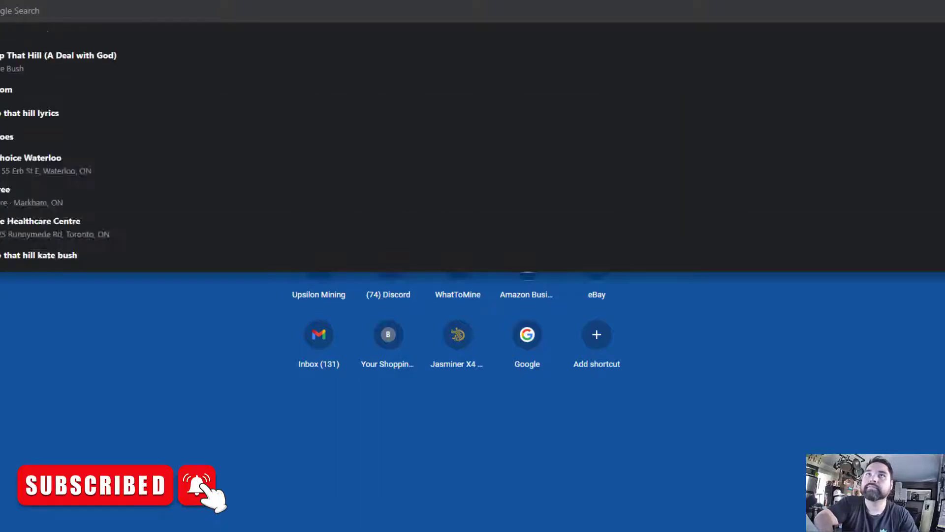
key(BackSpace)
key(BackSpace)
key(BackSpace)
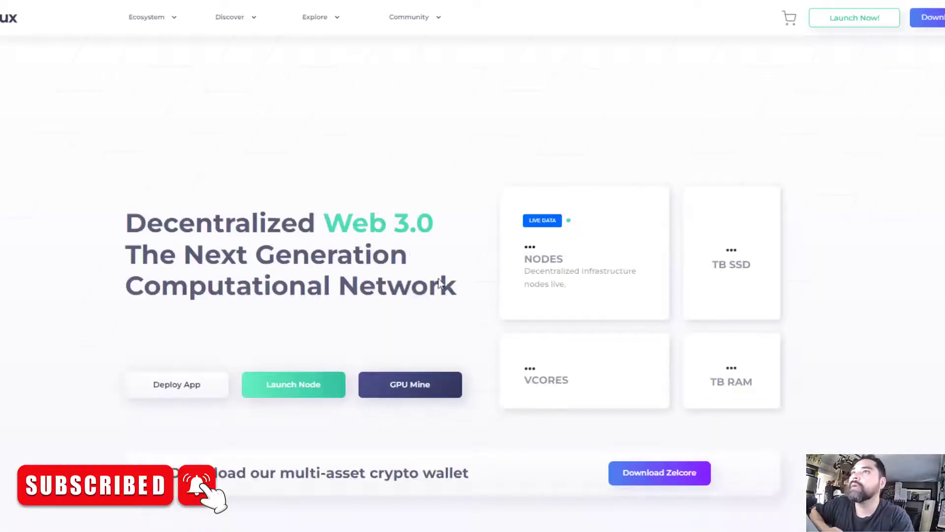
Open the Flux site's node launching page and read through the FluxNode description and node tiers
click(267, 385)
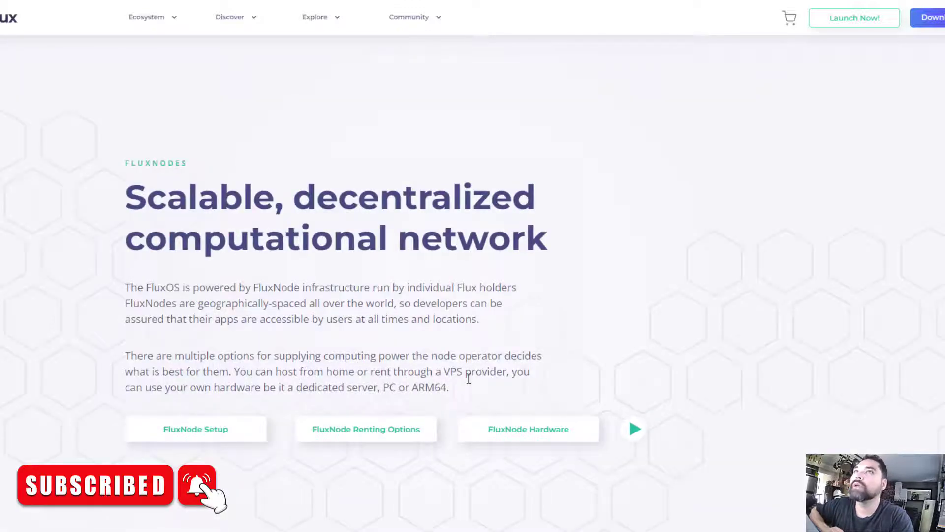
scroll(469, 378, down, 9)
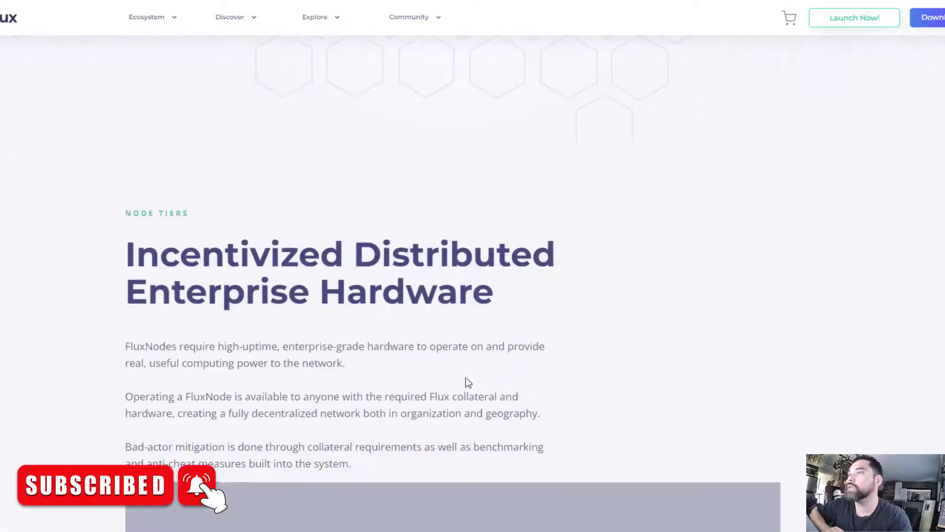
scroll(468, 383, down, 14)
scroll(468, 382, down, 6)
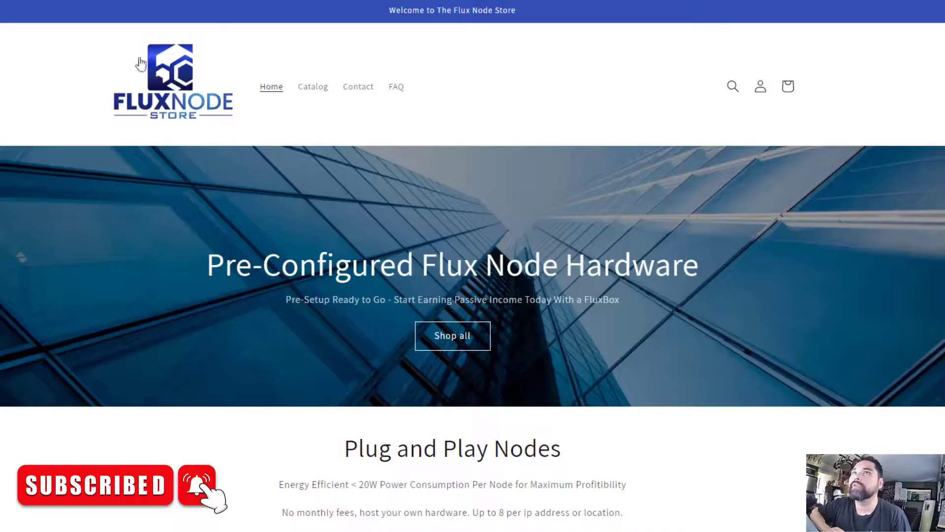
Examine the Flux Node Store's home page, including the FluxBox node hardware, accessories and the internet speed test section
scroll(415, 393, down, 3)
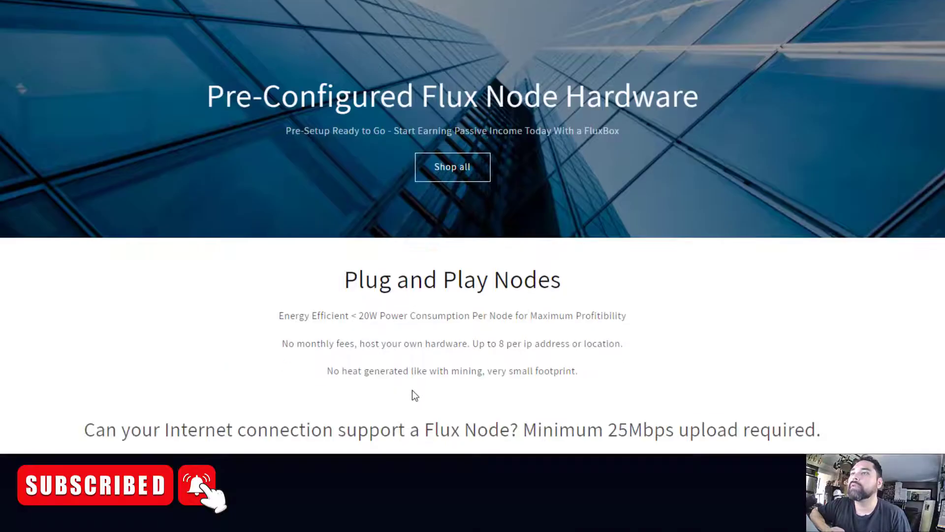
scroll(416, 389, down, 20)
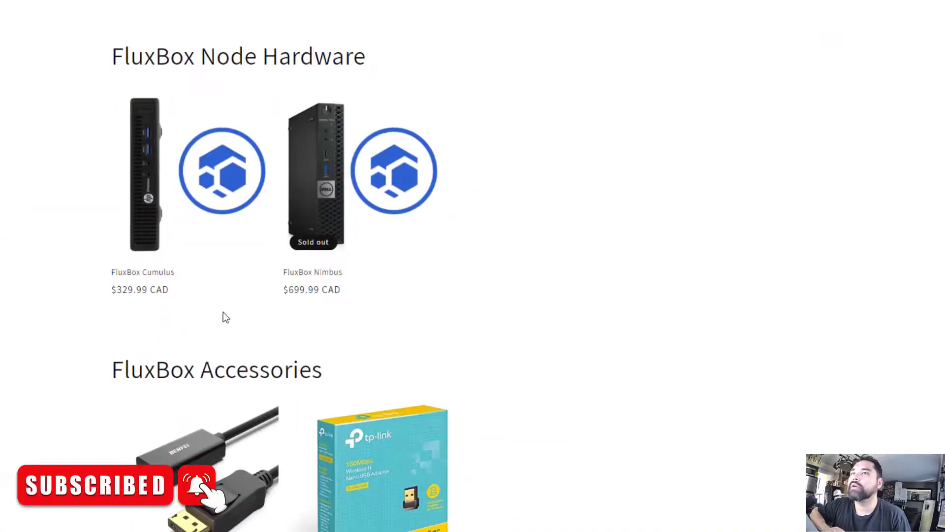
scroll(290, 337, up, 8)
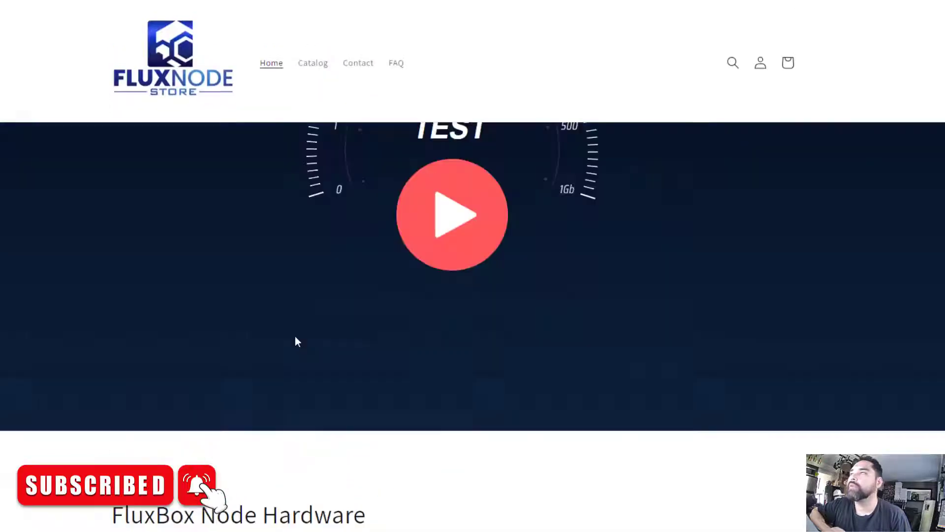
scroll(297, 341, up, 2)
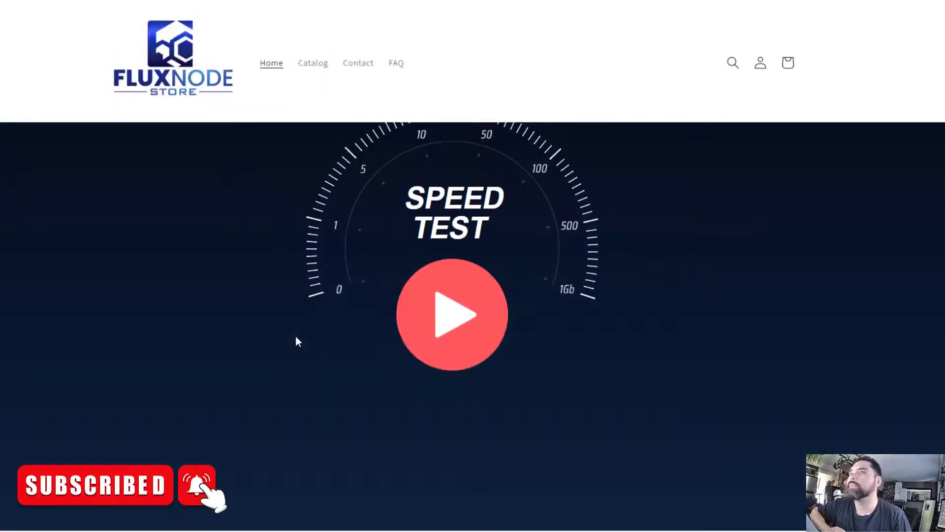
Return to SimpleSwap, go to its home page with the crypto exchange form and open the account menu
click(363, 3)
mouse_move(312, 79)
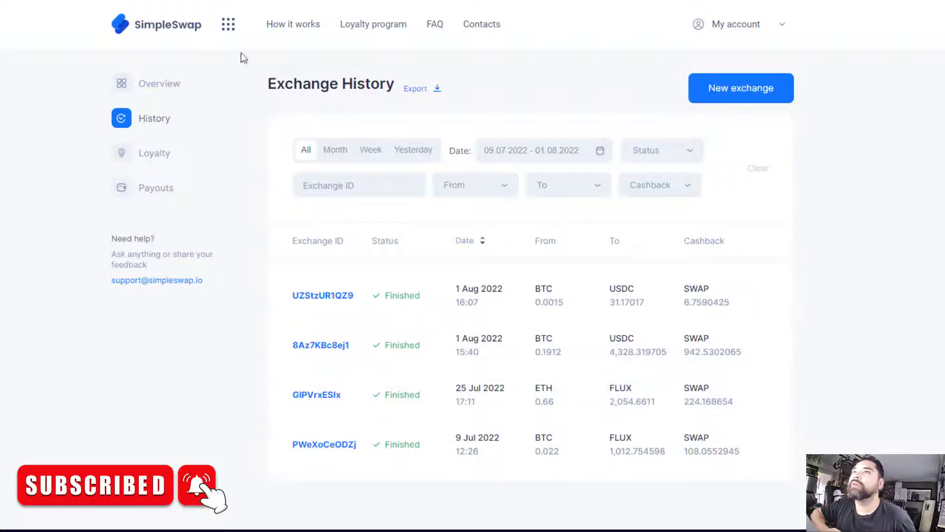
click(164, 34)
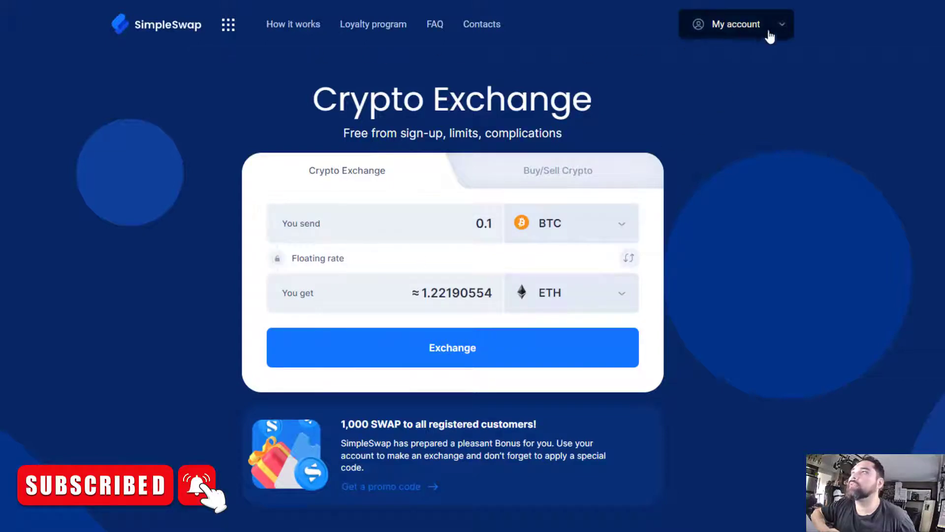
click(784, 35)
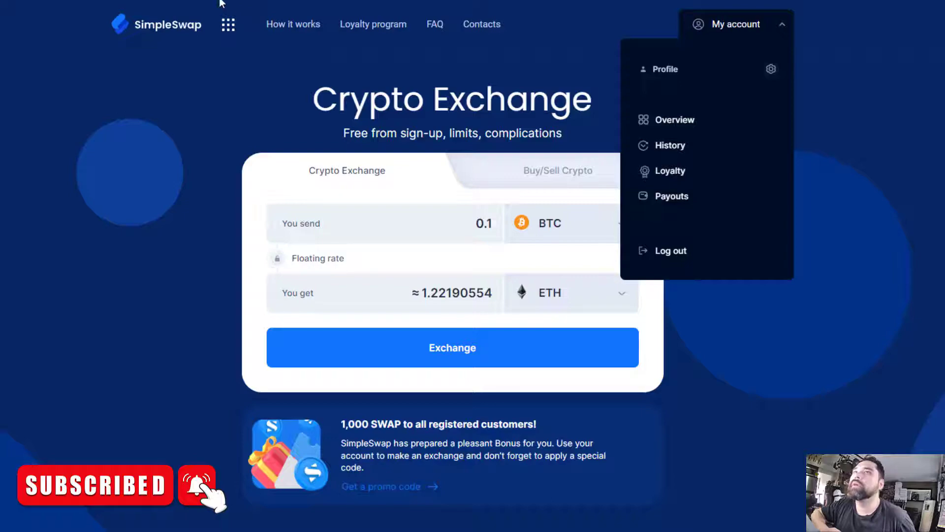
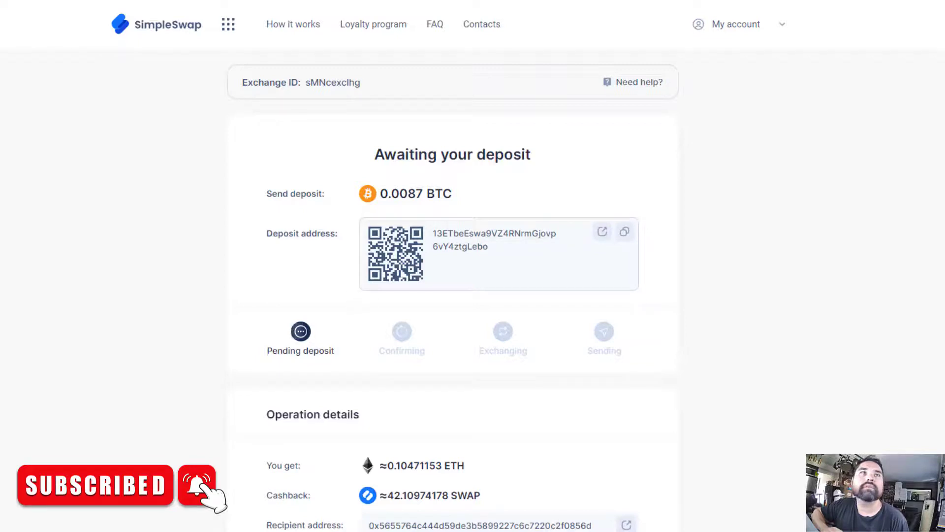
Switch to the Zelcore wallet and send 0.0087 BTC to the exchange's deposit address with the Normal fee
key(alt+Tab)
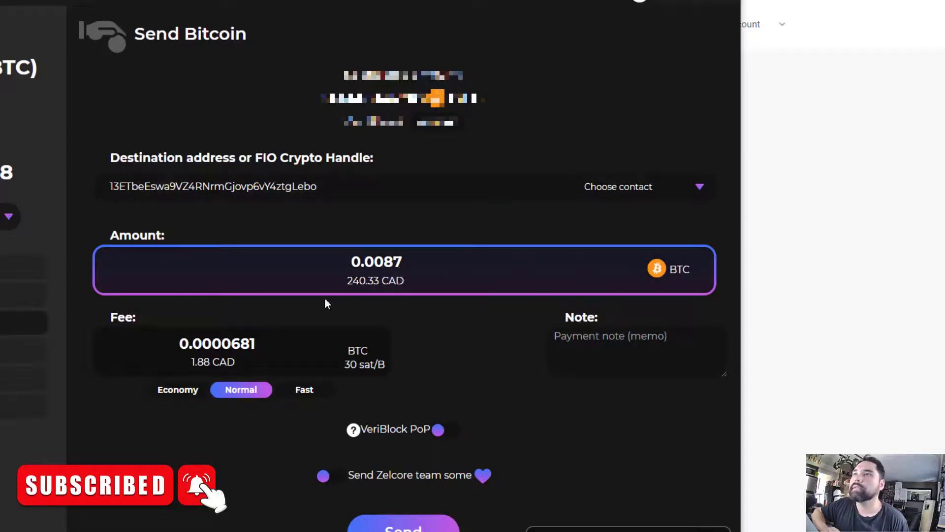
click(301, 390)
click(249, 391)
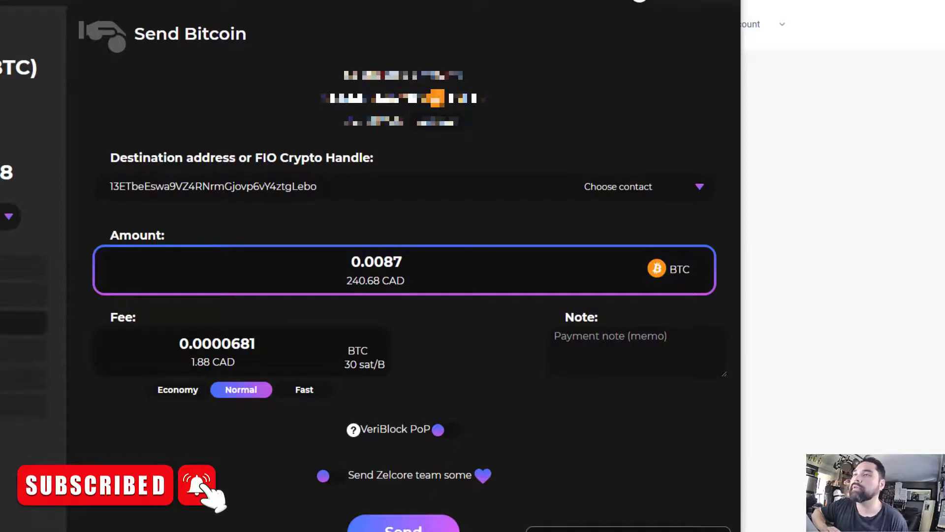
click(404, 526)
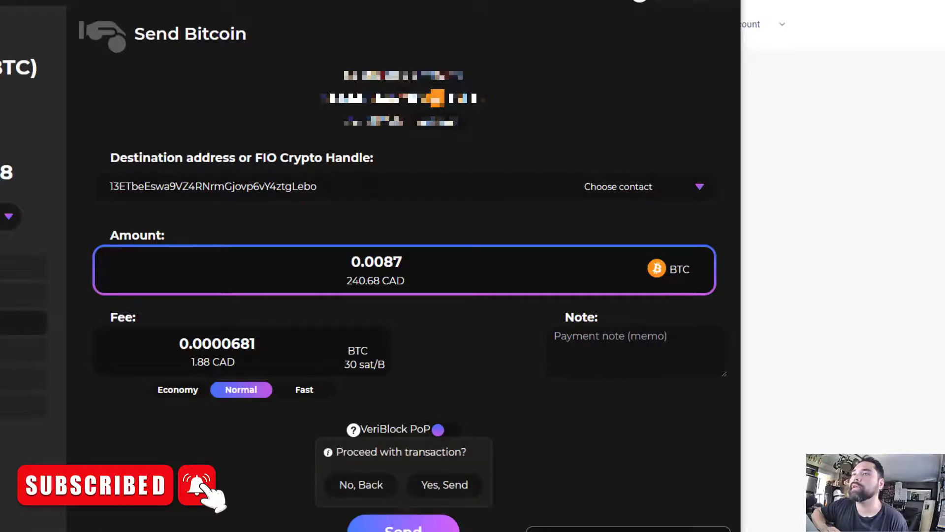
click(444, 487)
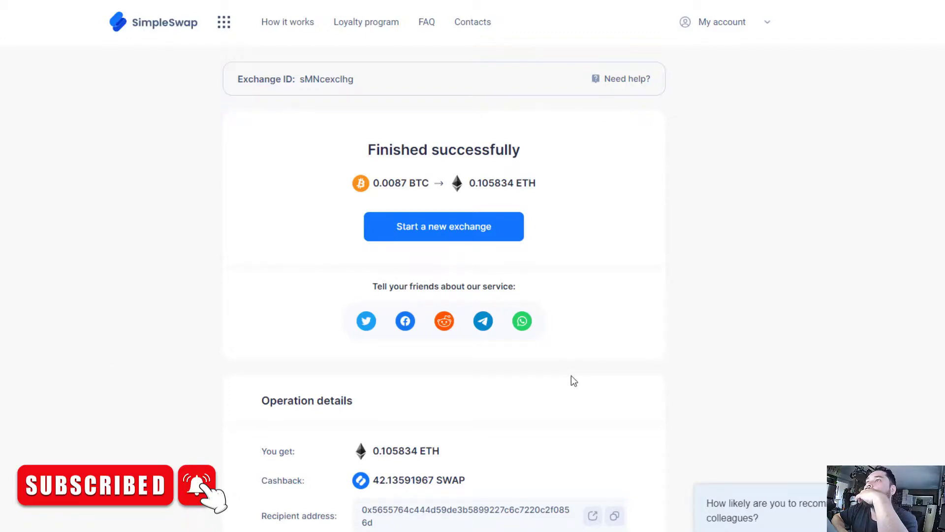
Review the finished BTC to ETH exchange, checking the received amount, cashback, addresses and transaction hashes
scroll(591, 376, down, 5)
scroll(591, 380, up, 5)
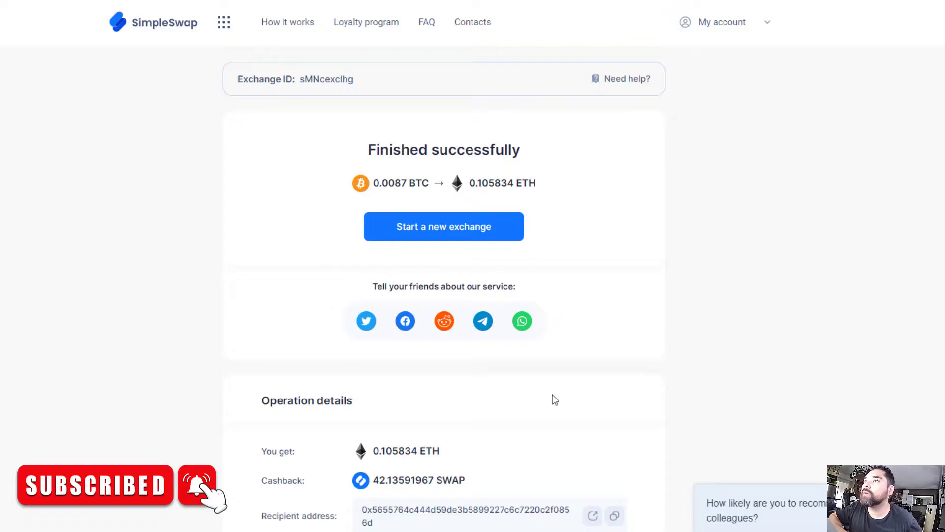
scroll(445, 409, down, 2)
scroll(546, 377, down, 2)
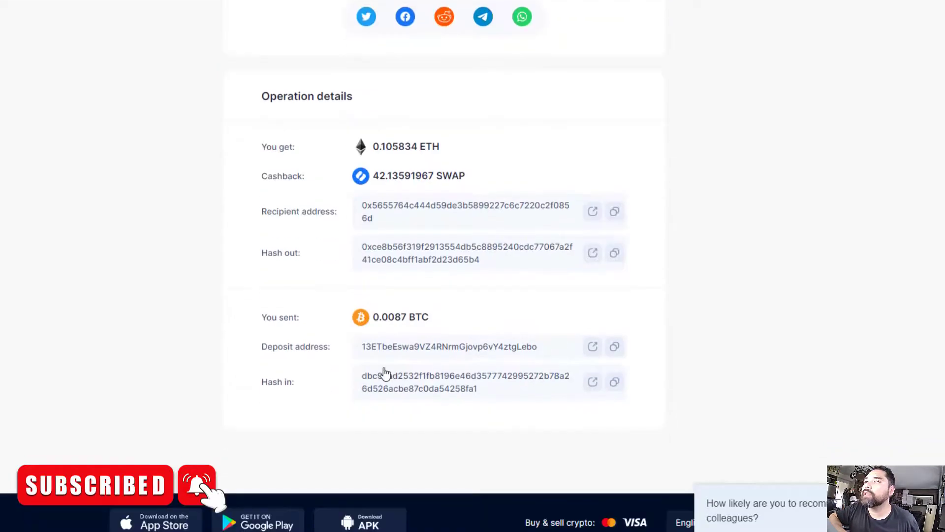
scroll(407, 352, up, 5)
scroll(462, 320, up, 1)
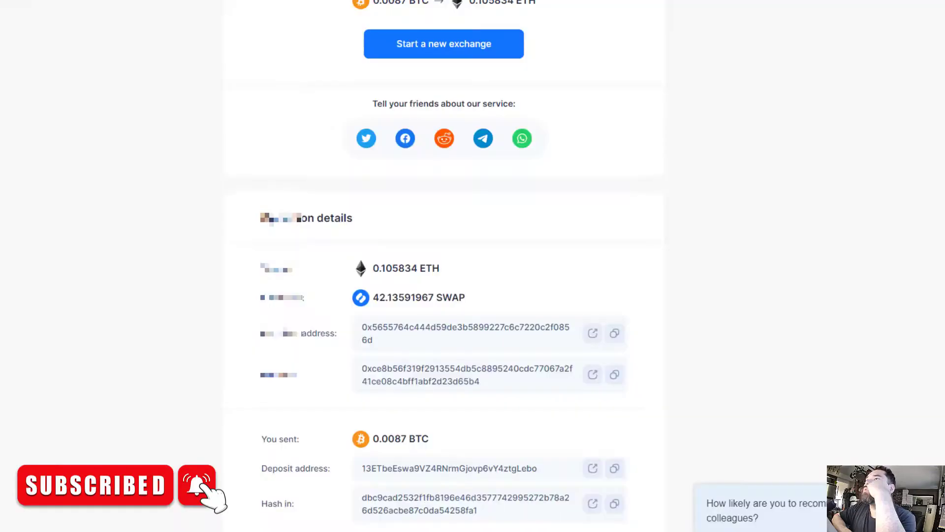
scroll(477, 212, up, 4)
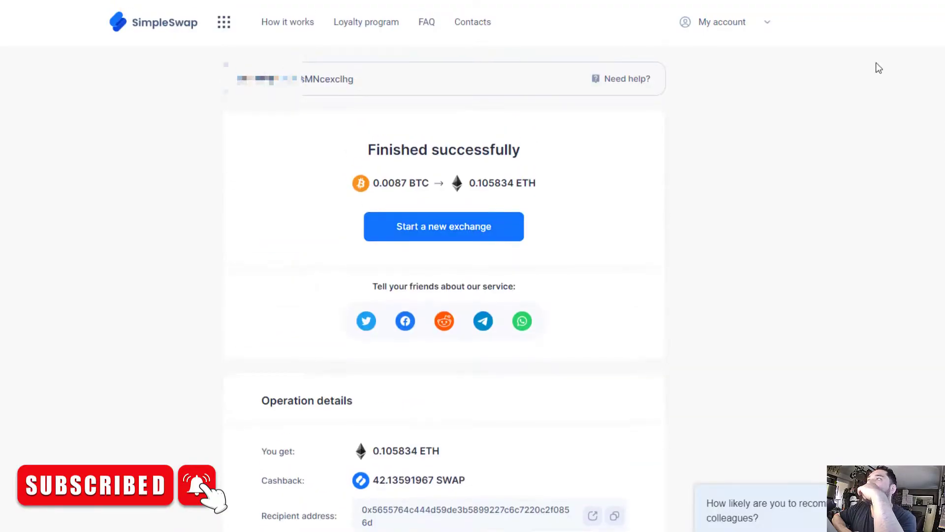
Open the exchange history from the account menu and recheck the finished exchange's operation details and cashback
click(738, 19)
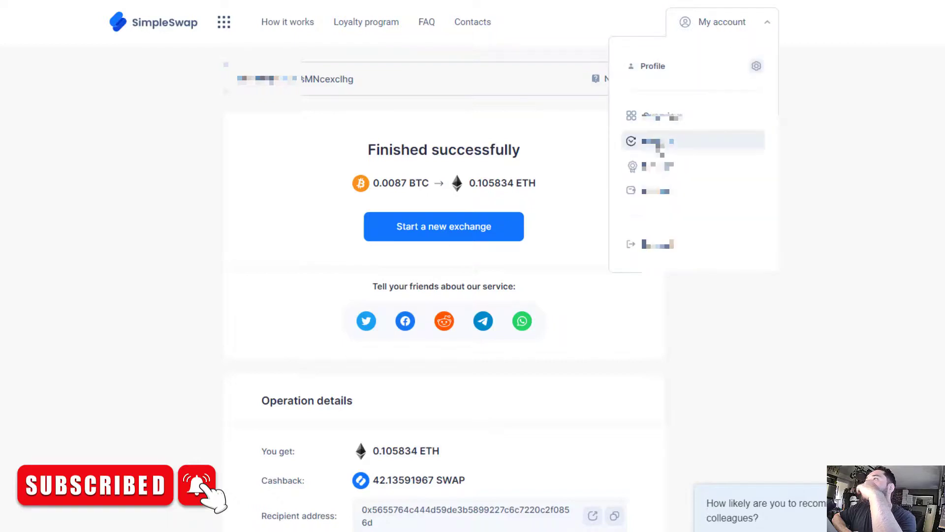
click(656, 143)
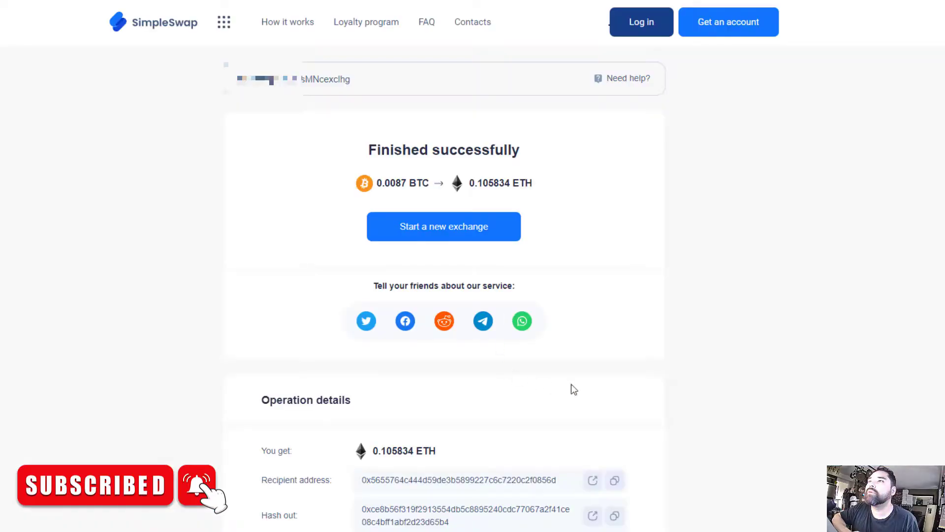
scroll(619, 349, down, 2)
scroll(619, 351, down, 4)
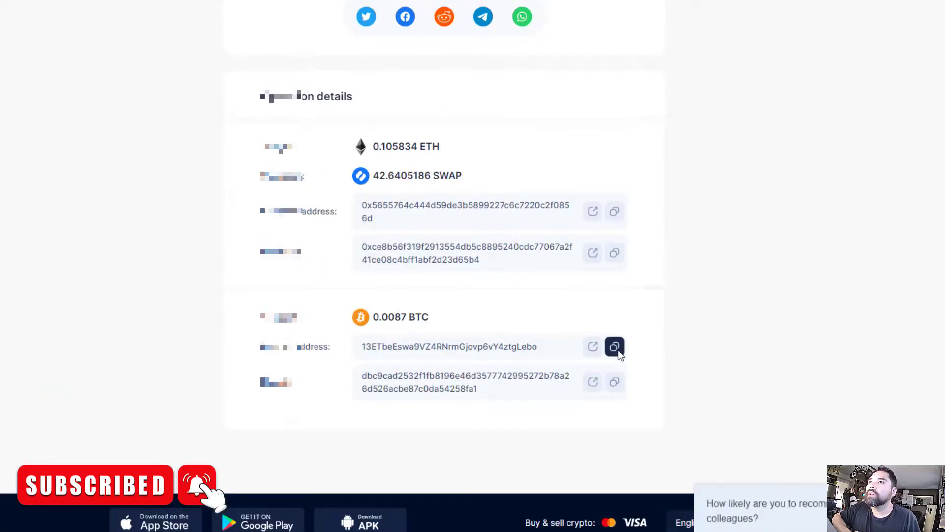
scroll(483, 303, up, 3)
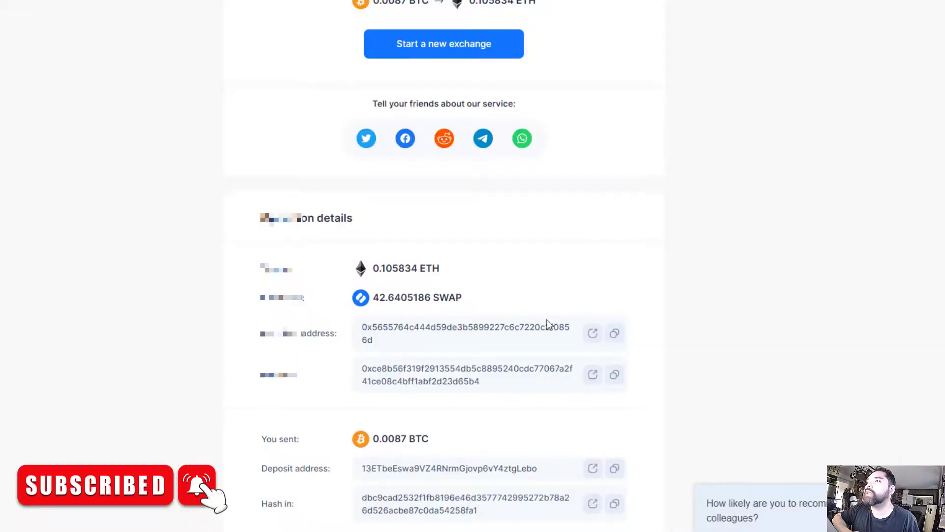
scroll(569, 394, up, 3)
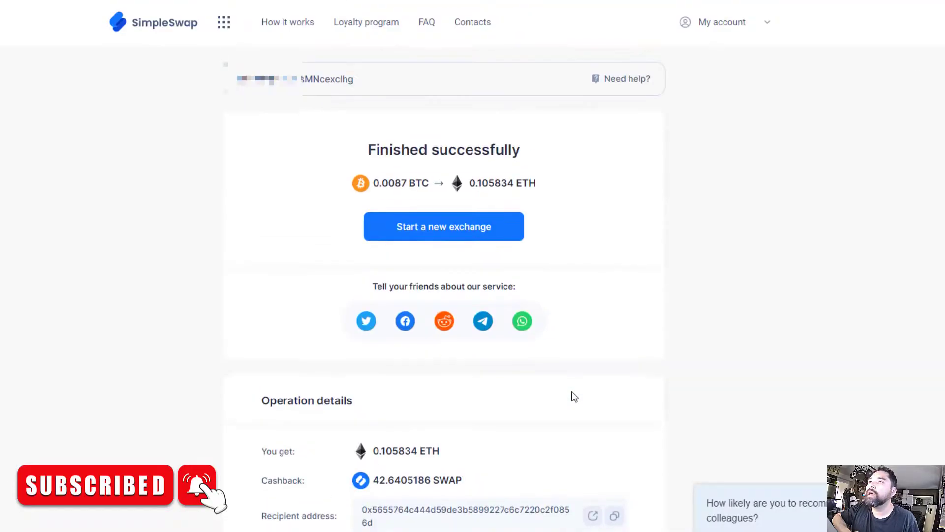
scroll(596, 352, down, 3)
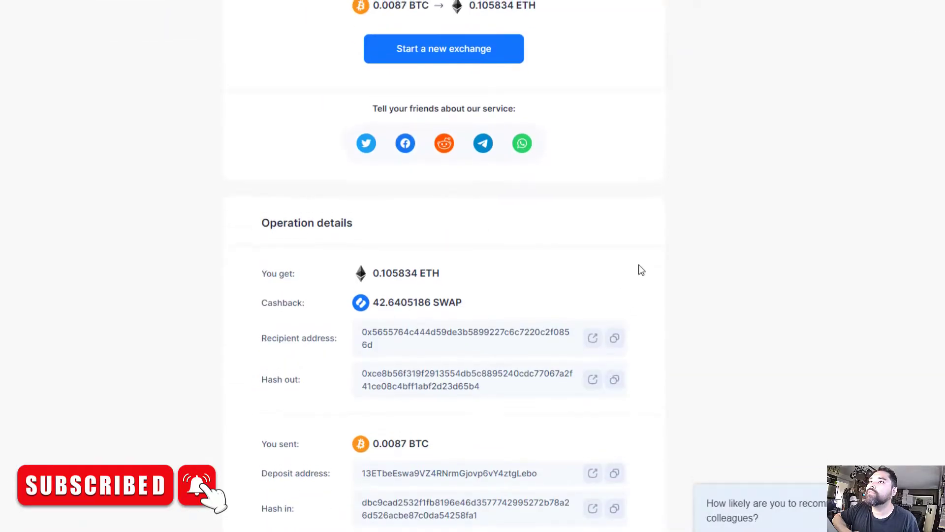
Open the account's loyalty program page and examine the SWAP balance, cashback subscription plans and promo codes
scroll(639, 264, up, 3)
click(709, 39)
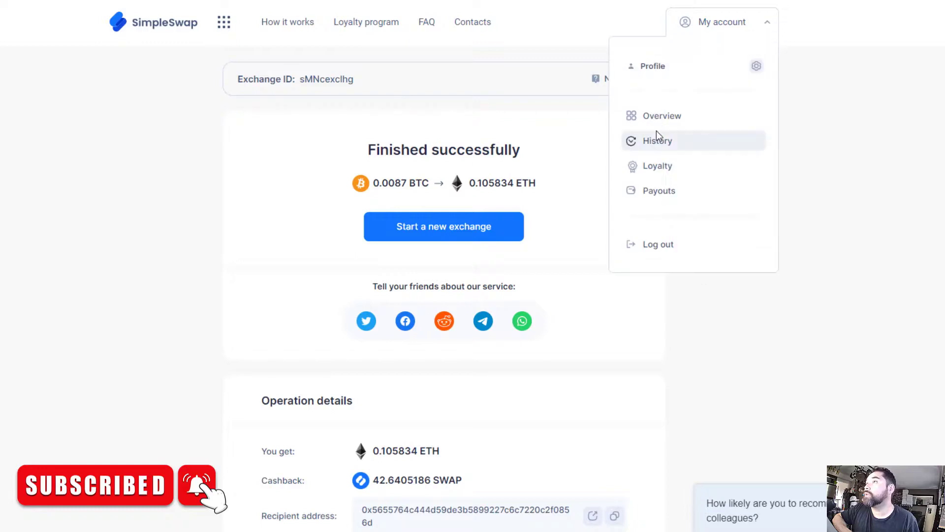
click(655, 166)
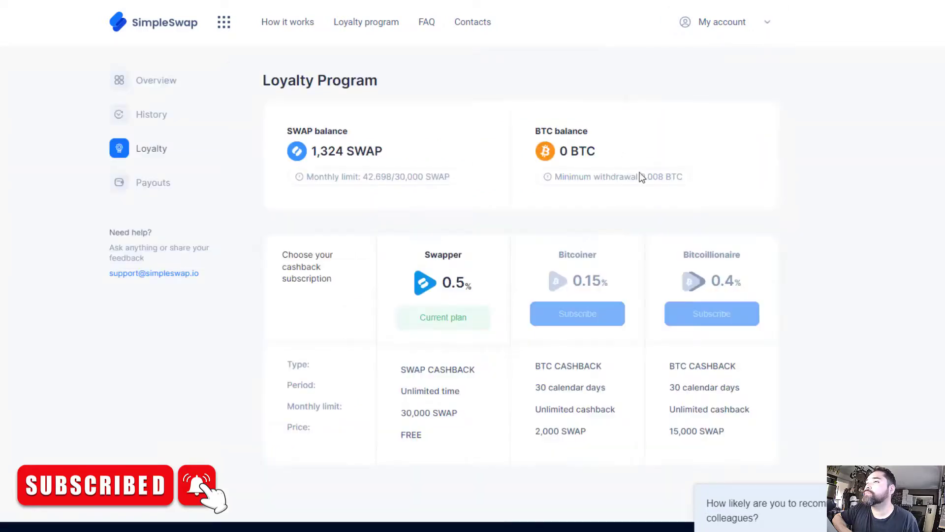
scroll(565, 348, down, 1)
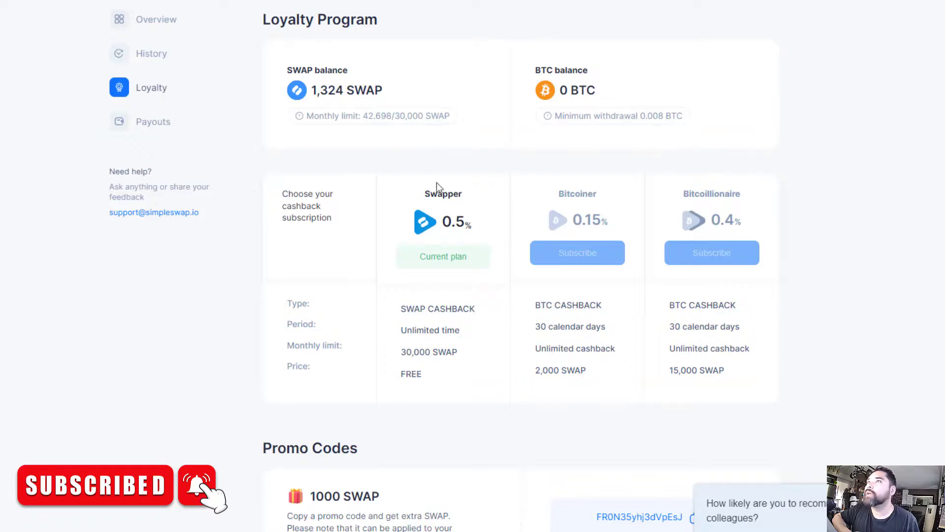
scroll(437, 182, up, 1)
scroll(592, 312, down, 2)
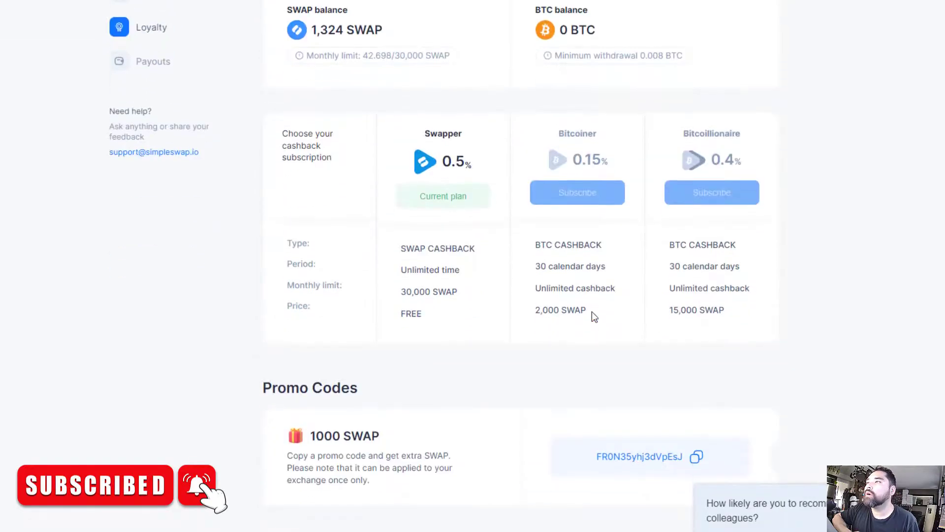
Review the loyalty program's cashback subscription plans and balances again and return to the Crypto Exchange home page
scroll(577, 361, down, 3)
scroll(577, 361, up, 5)
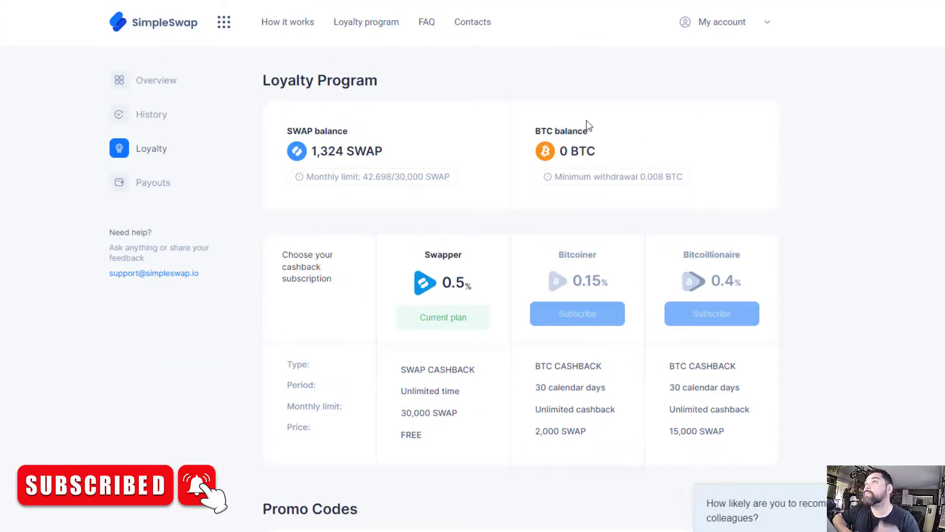
click(159, 92)
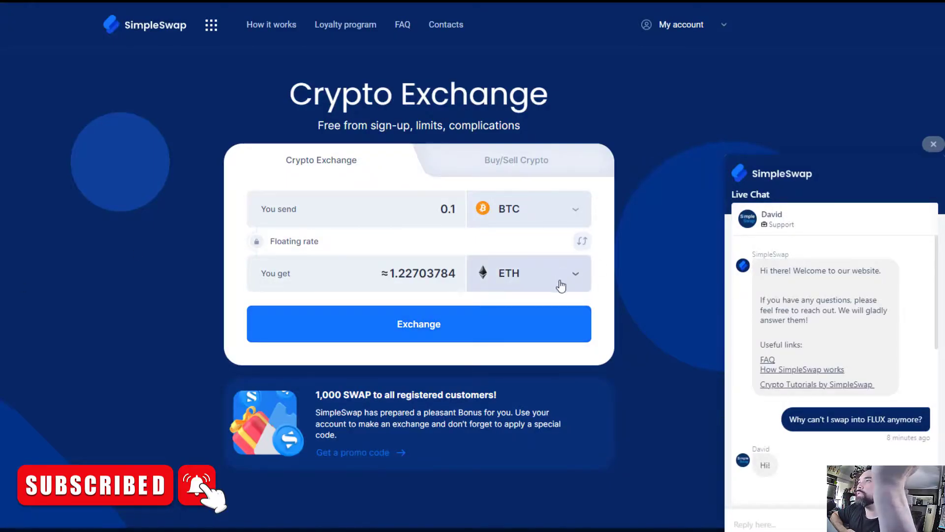
Search the receiving currencies for FLUX and close the list without changing the selection
click(575, 281)
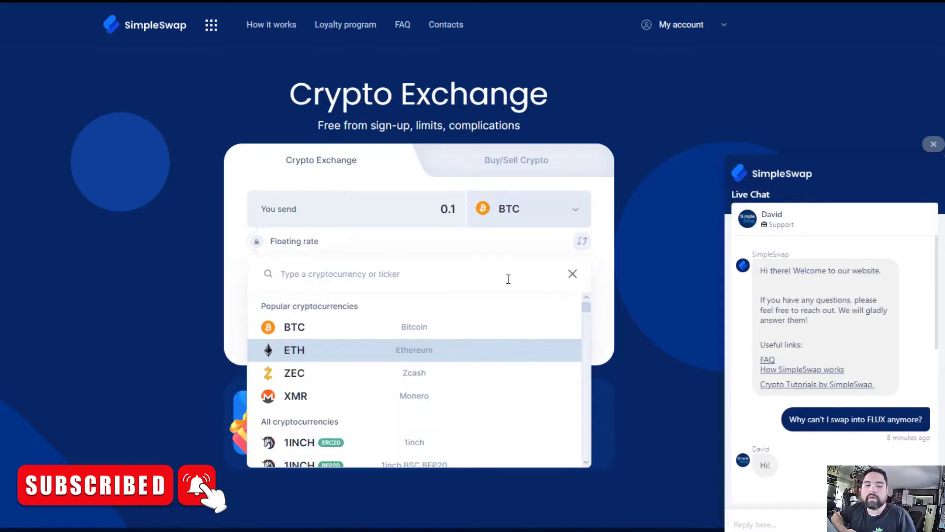
text(FLUX)
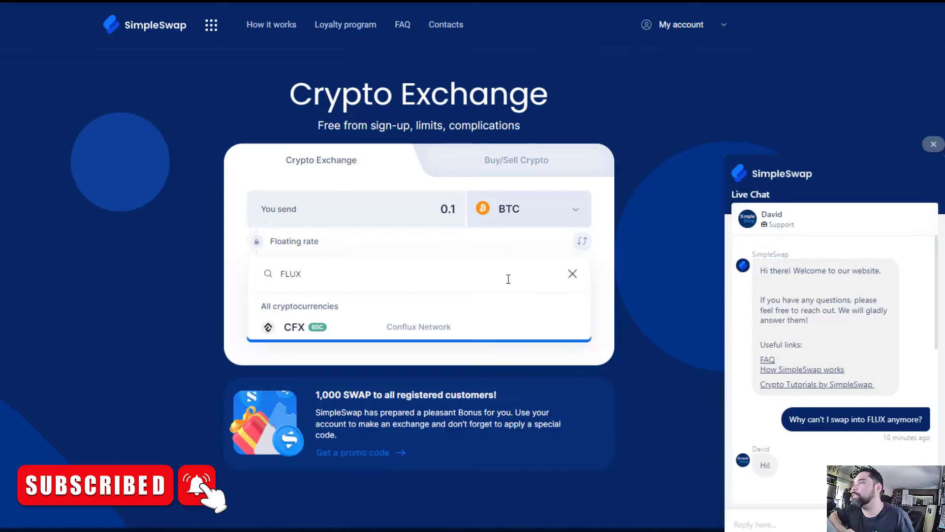
click(154, 276)
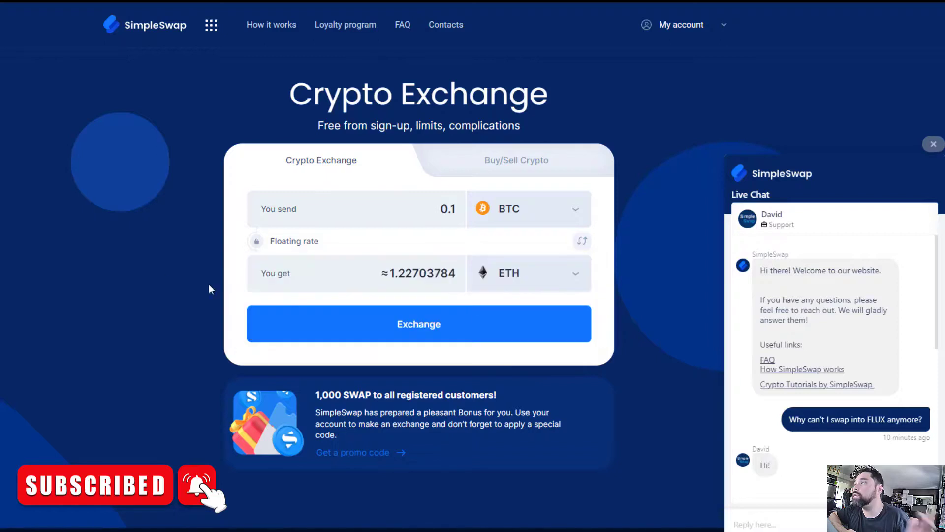
Read through the live chat with support about swapping into FLUX, down to the latest replies
scroll(856, 364, down, 3)
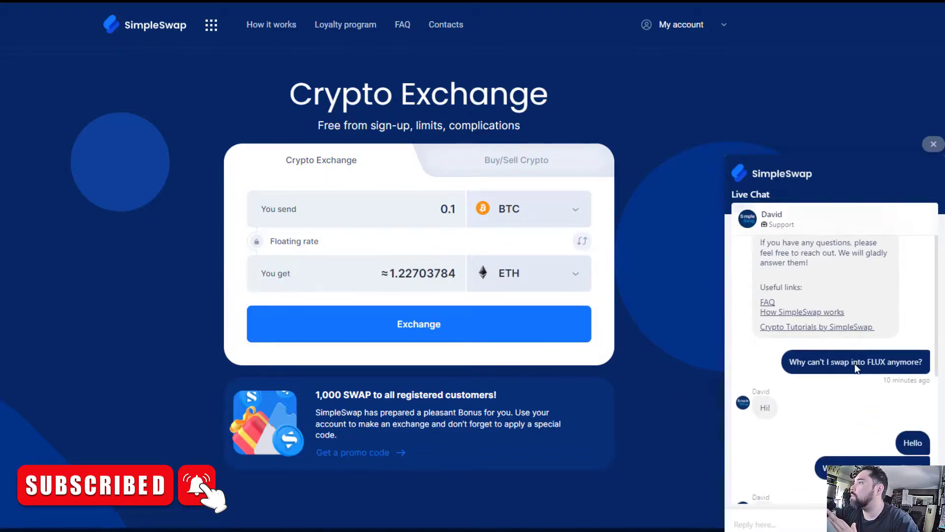
scroll(841, 333, down, 3)
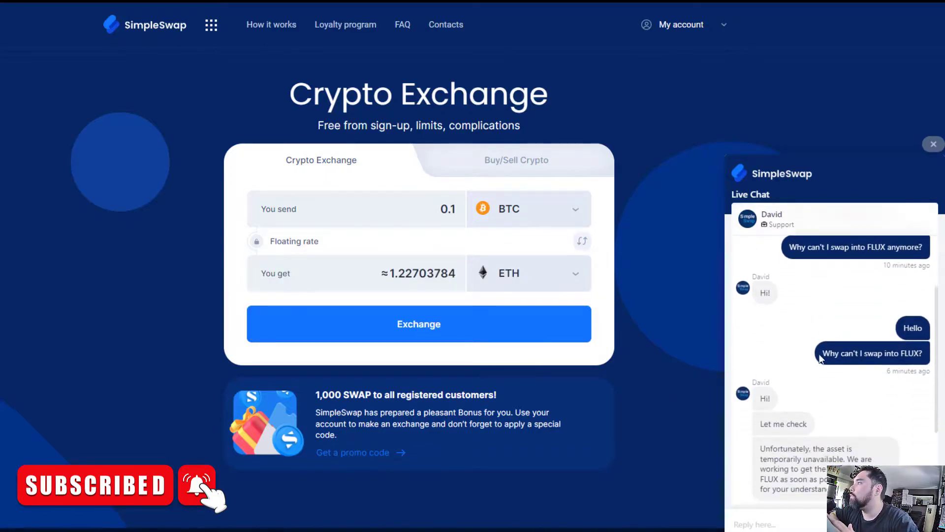
scroll(838, 332, down, 2)
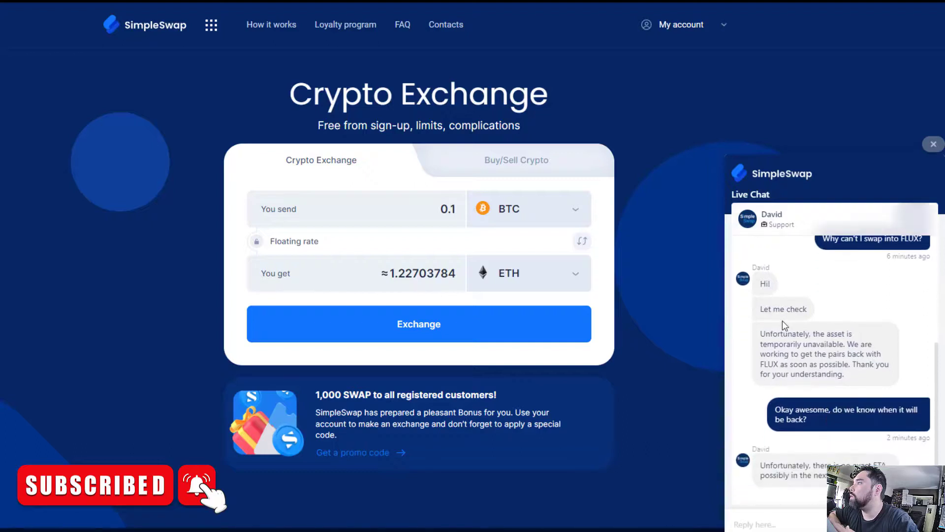